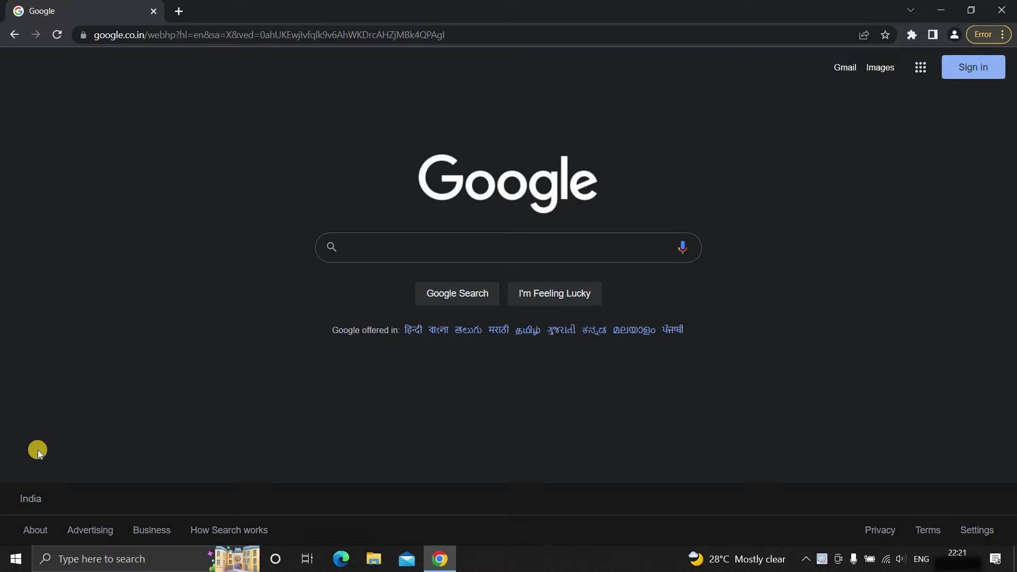
Search Google for 'revit family template download', correcting a typo in the query
click(376, 244)
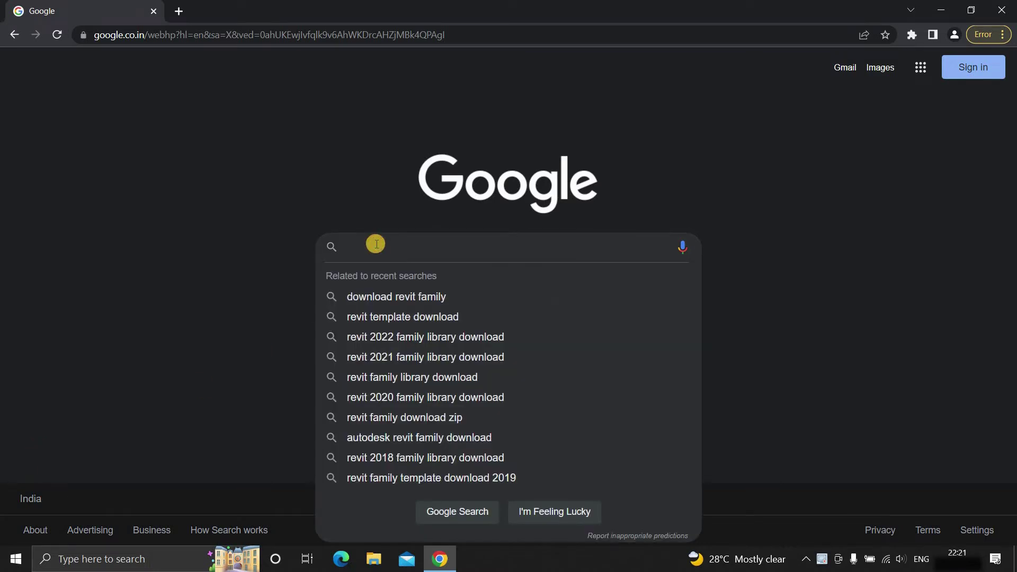
text(revit family r)
key(BackSpace)
text(t)
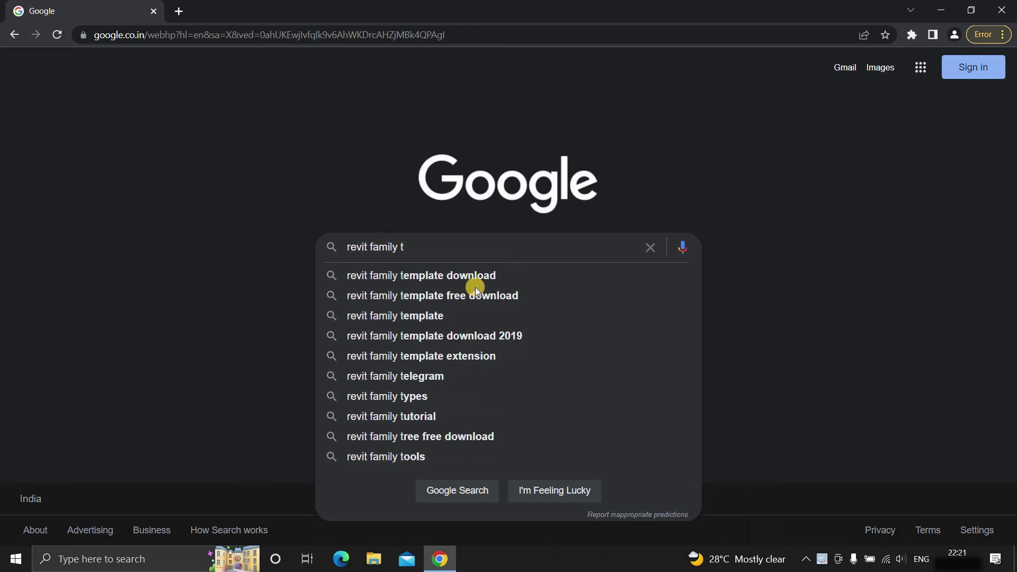
click(479, 275)
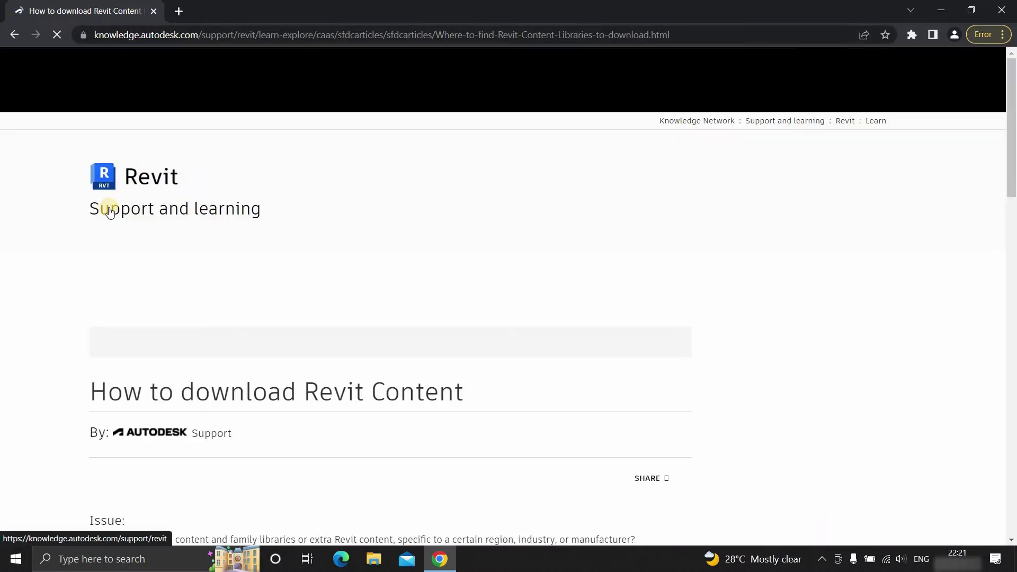
scroll(93, 296, down, 2)
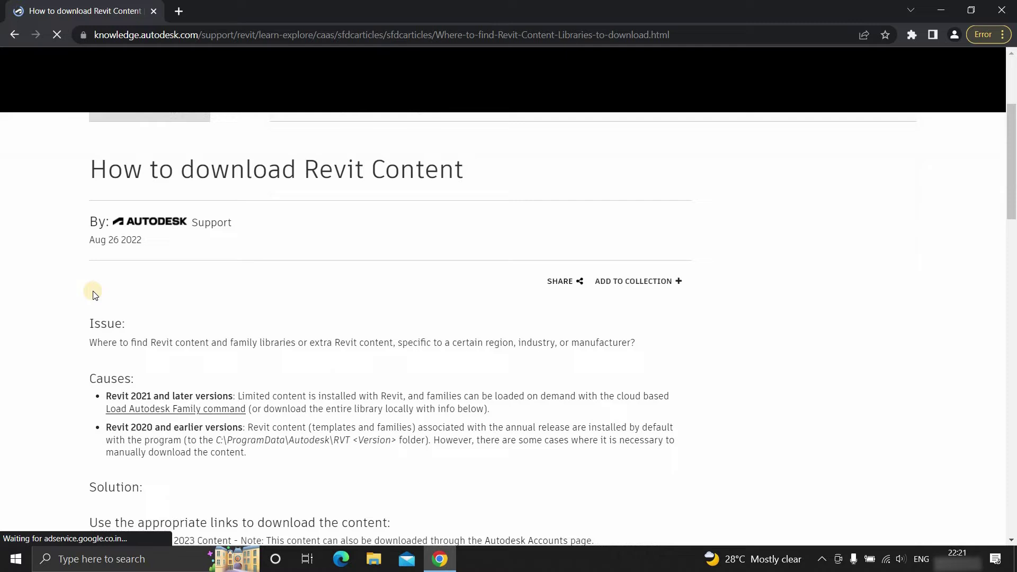
scroll(93, 292, down, 2)
scroll(93, 291, down, 1)
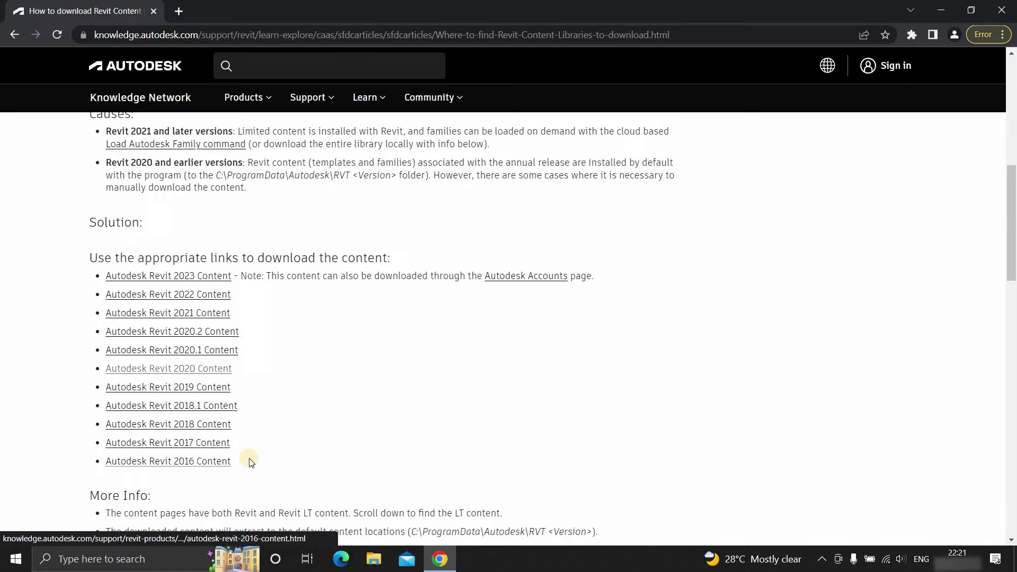
Download RVT2020_ENU_Imperial_FamTemplates_Templates from the Autodesk Revit 2020 Content page
click(204, 369)
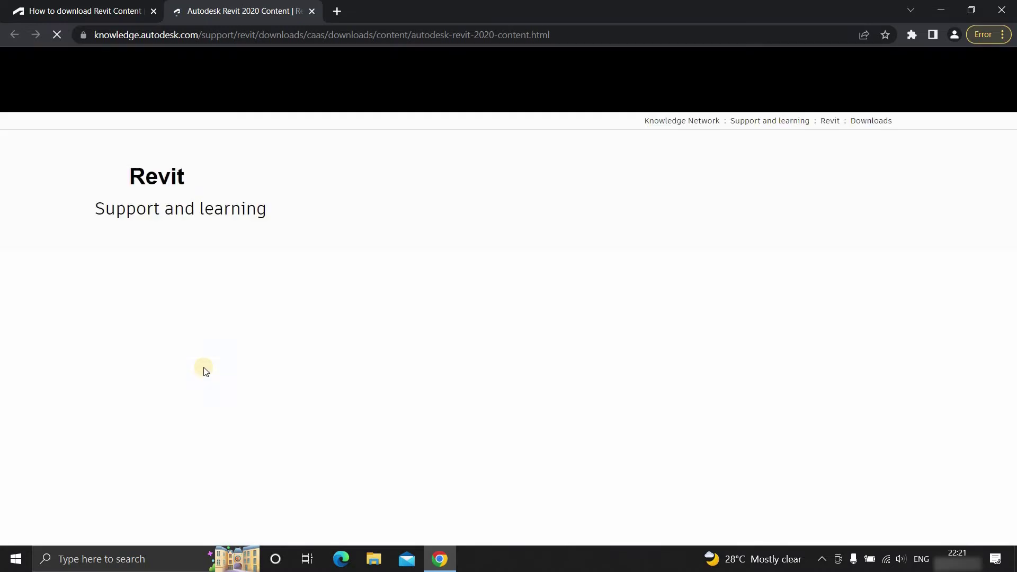
scroll(203, 369, down, 3)
scroll(204, 370, down, 1)
scroll(203, 370, down, 2)
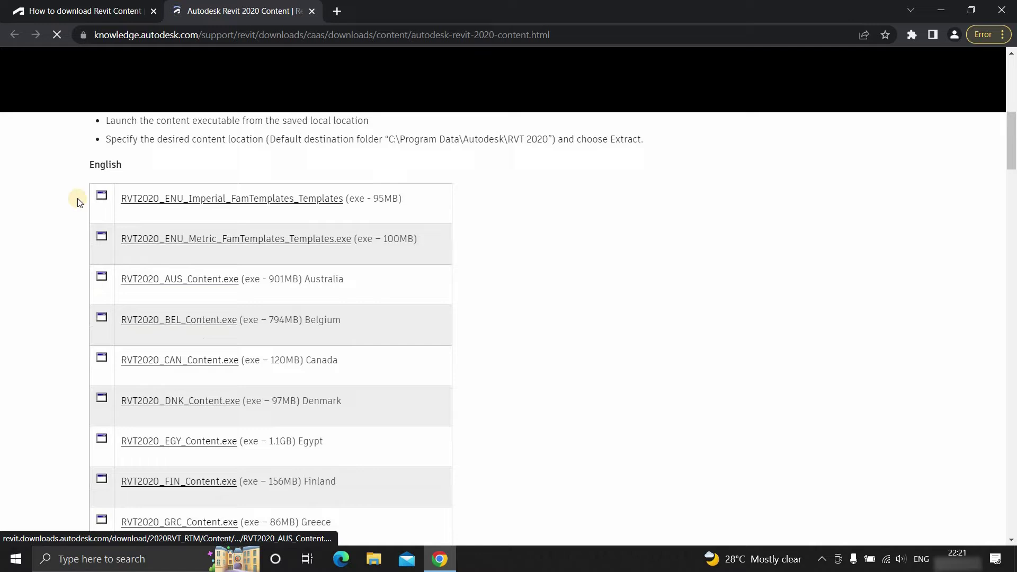
scroll(99, 312, down, 3)
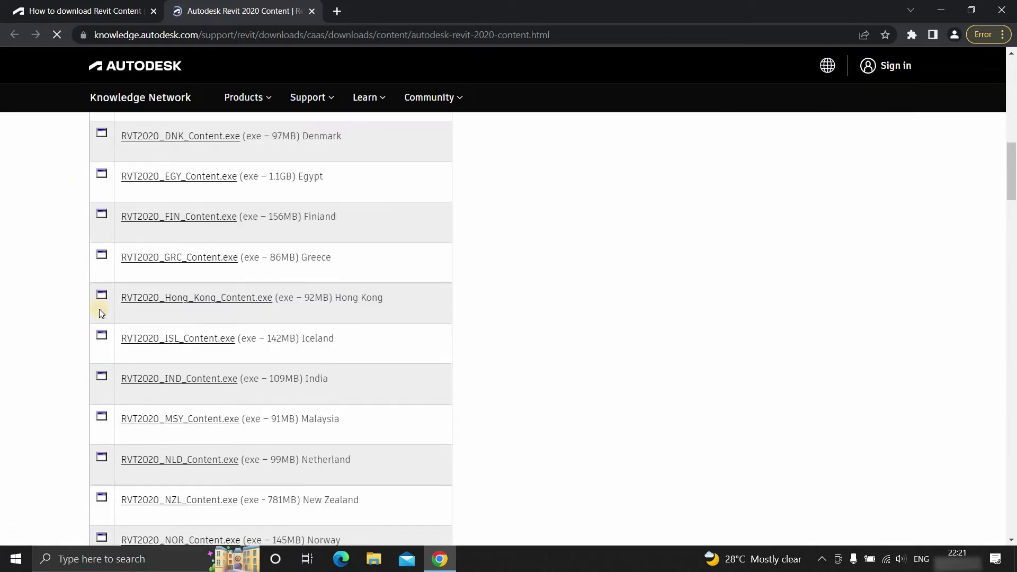
scroll(99, 313, down, 1)
scroll(99, 312, down, 4)
scroll(99, 312, down, 3)
scroll(97, 313, down, 1)
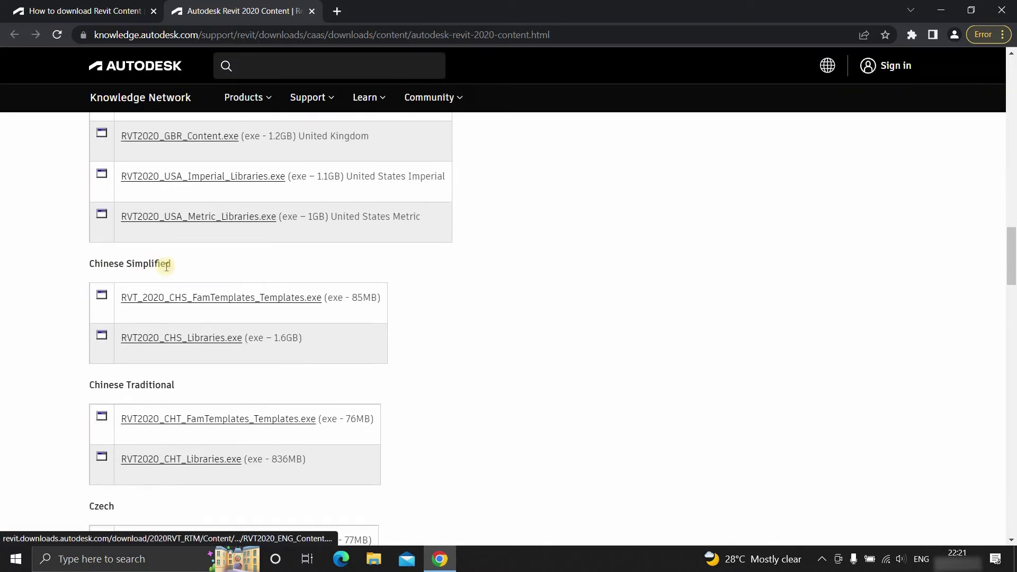
scroll(151, 381, down, 2)
scroll(82, 363, down, 1)
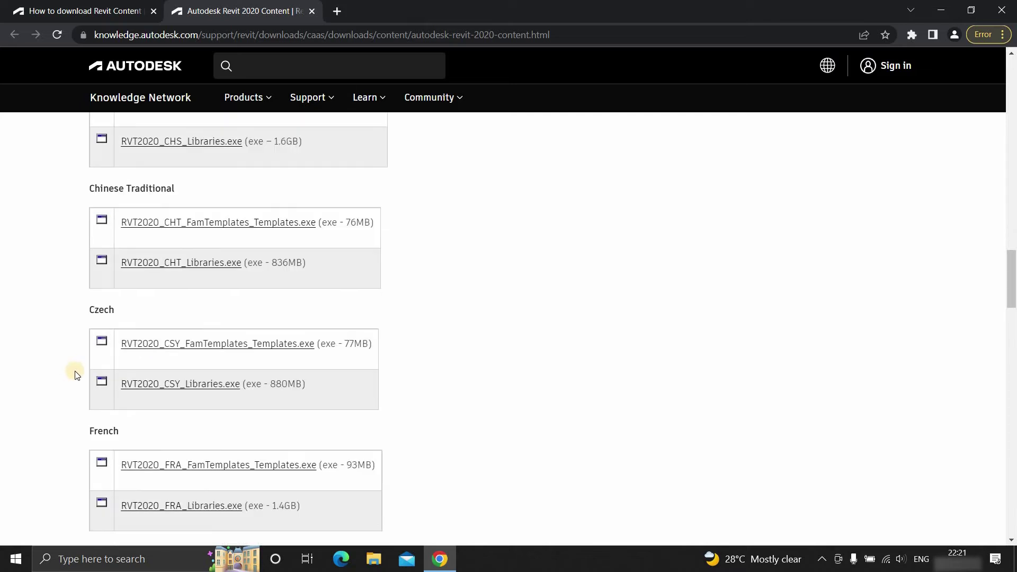
scroll(74, 375, down, 2)
scroll(113, 408, up, 4)
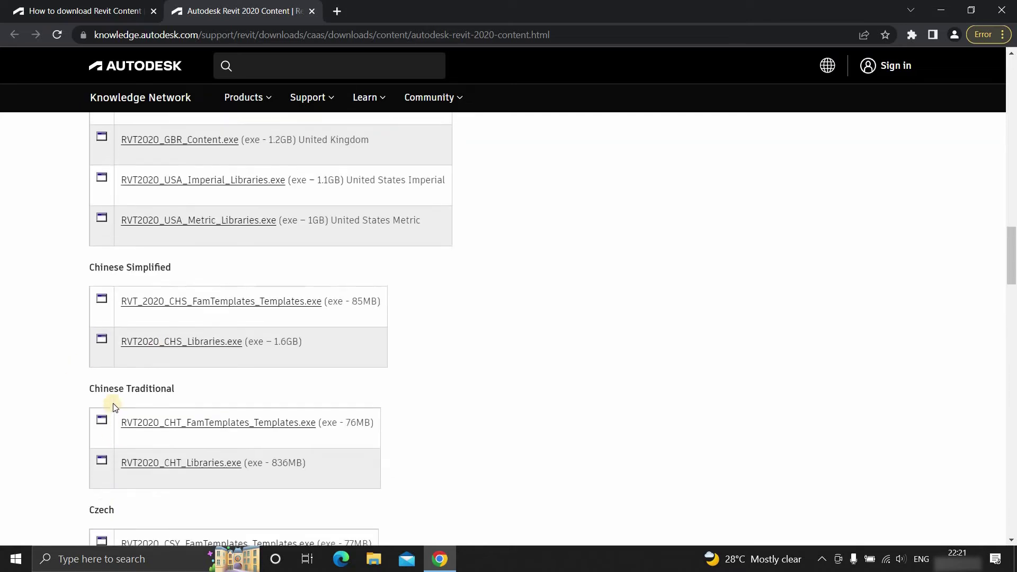
scroll(113, 408, up, 4)
scroll(112, 407, up, 3)
scroll(113, 407, up, 2)
scroll(112, 405, up, 3)
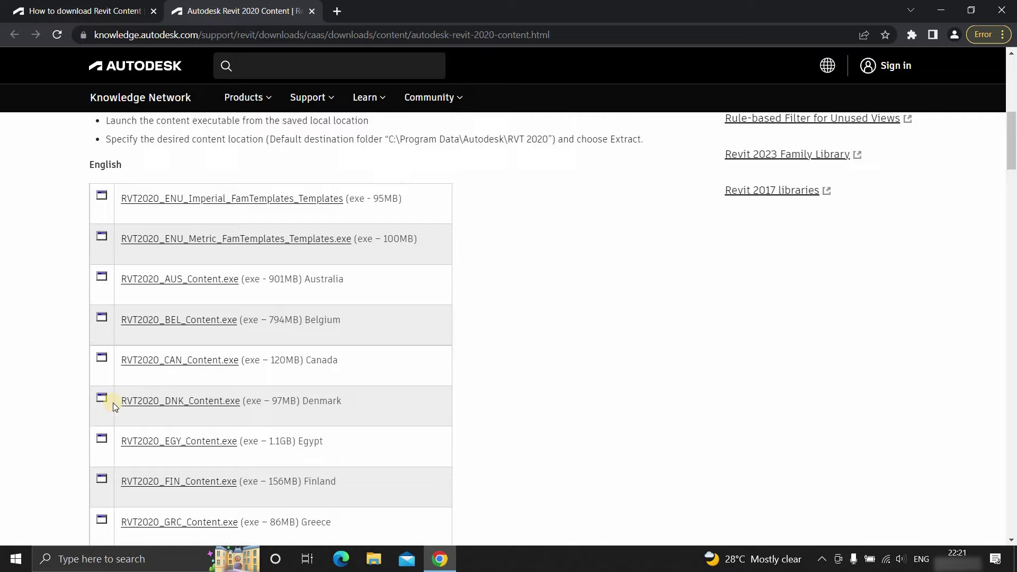
scroll(114, 404, up, 1)
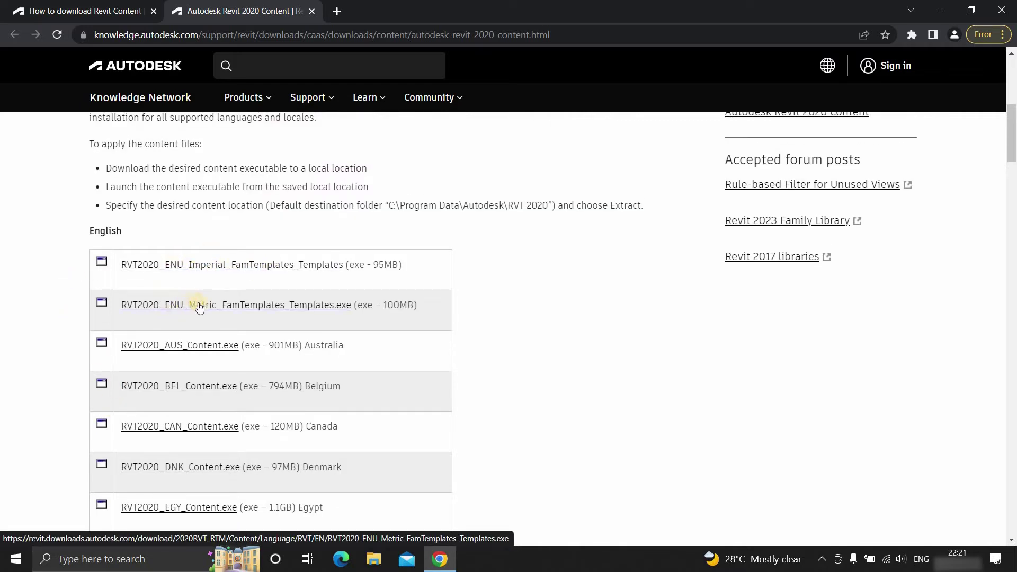
click(228, 265)
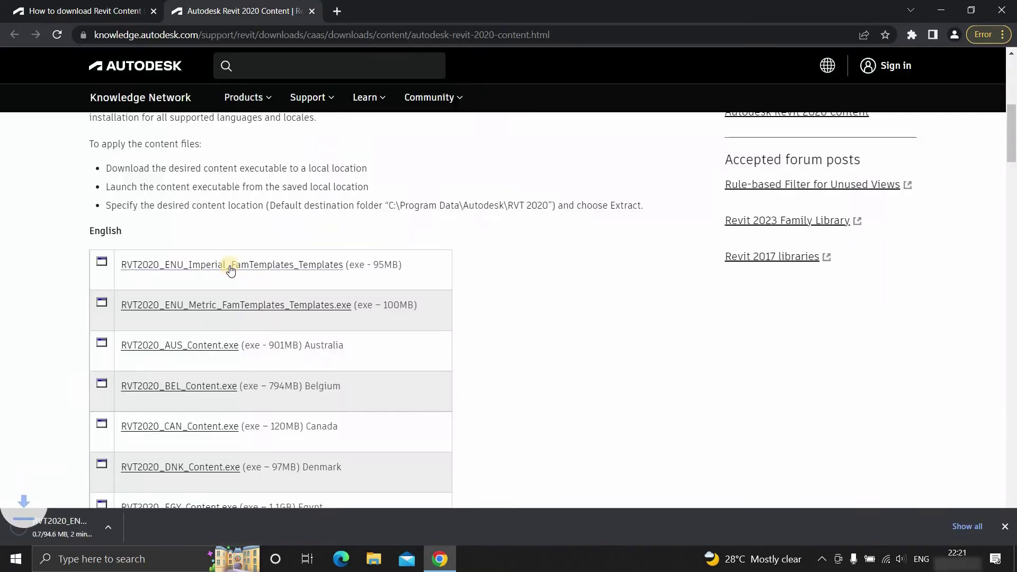
scroll(48, 375, down, 1)
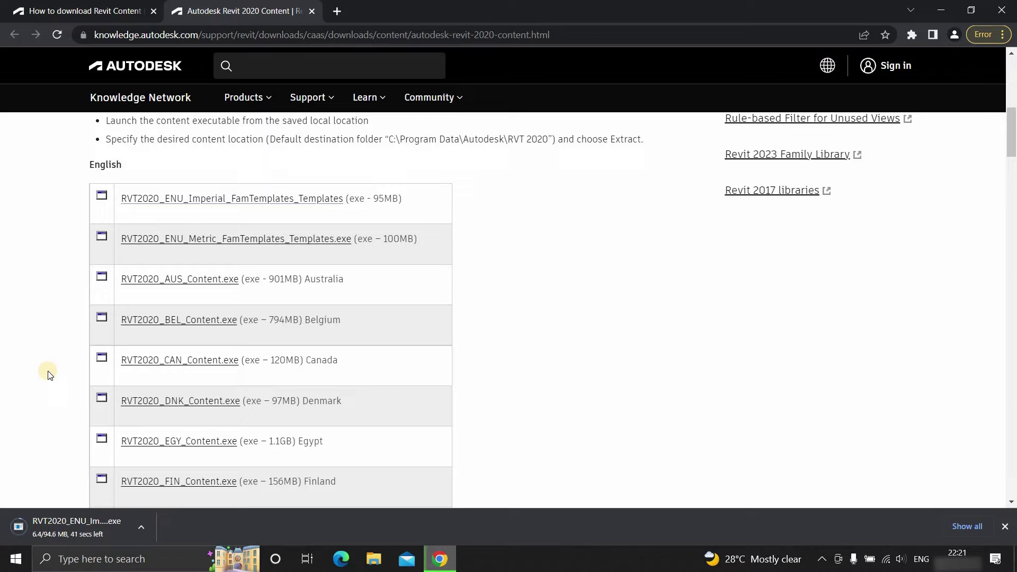
scroll(48, 374, down, 2)
scroll(48, 375, down, 2)
scroll(48, 374, down, 2)
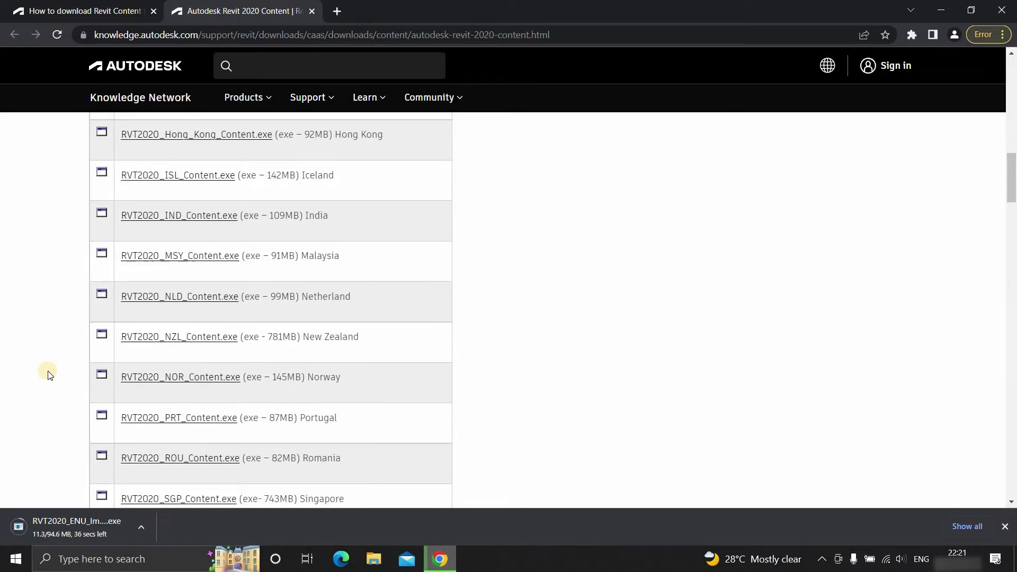
scroll(48, 374, down, 2)
scroll(48, 374, down, 1)
scroll(47, 374, down, 2)
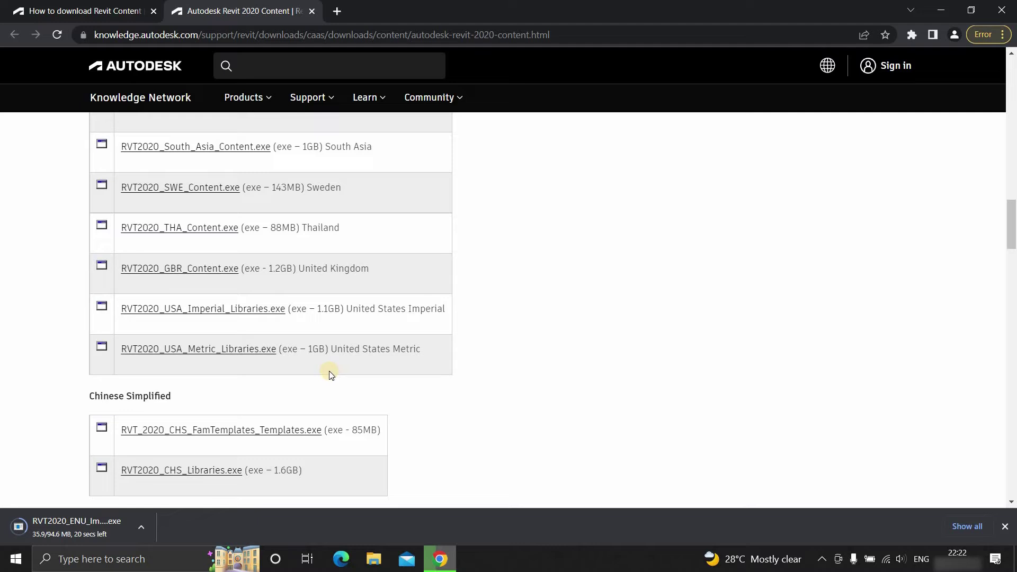
scroll(251, 319, up, 2)
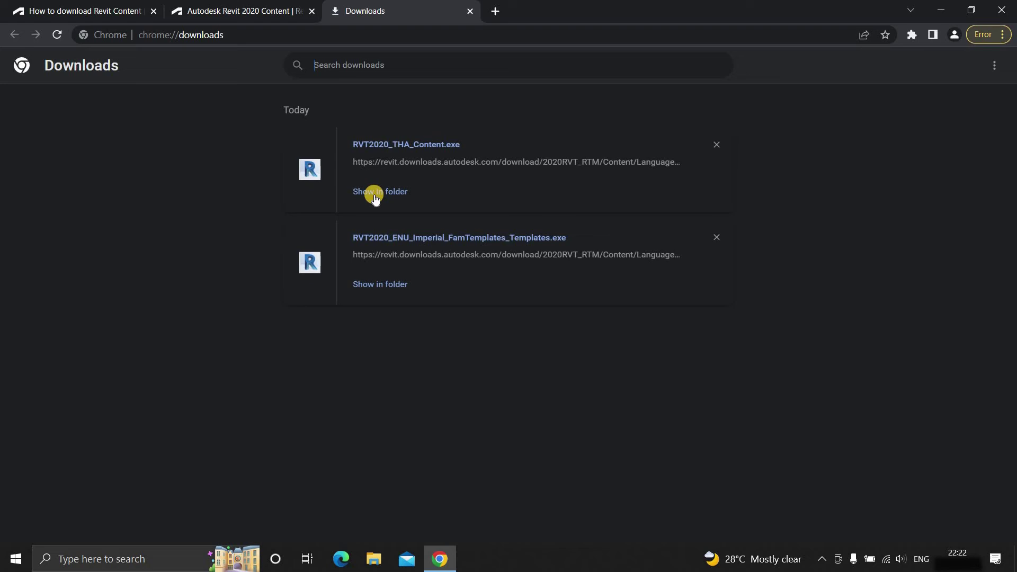
Show the downloaded Thailand content package in its Downloads folder
click(370, 194)
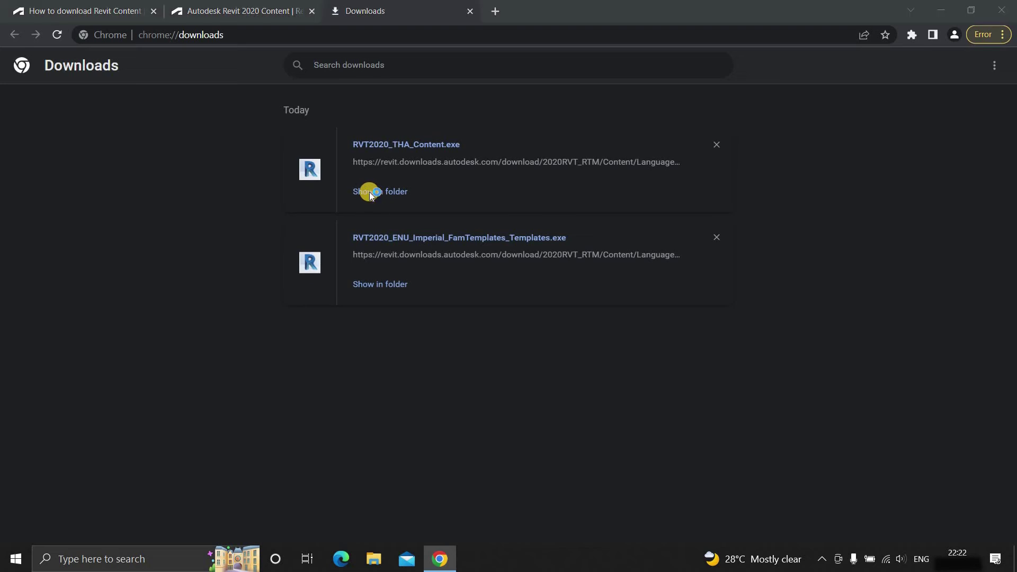
Maximize the Downloads window and run the RVT2020_ENU_Imperial_FamTemplates_Templates extractor
click(704, 70)
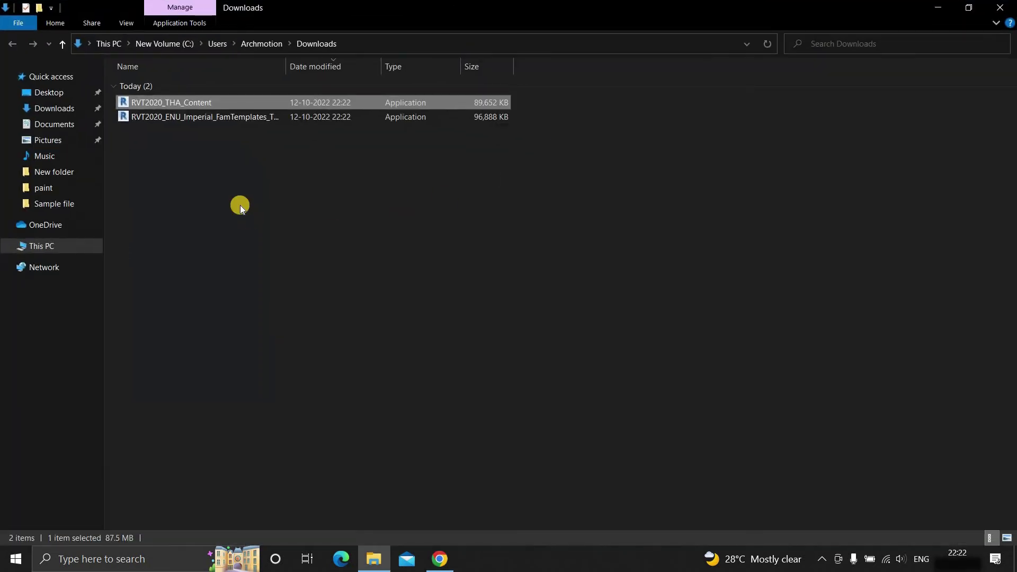
double_click(242, 117)
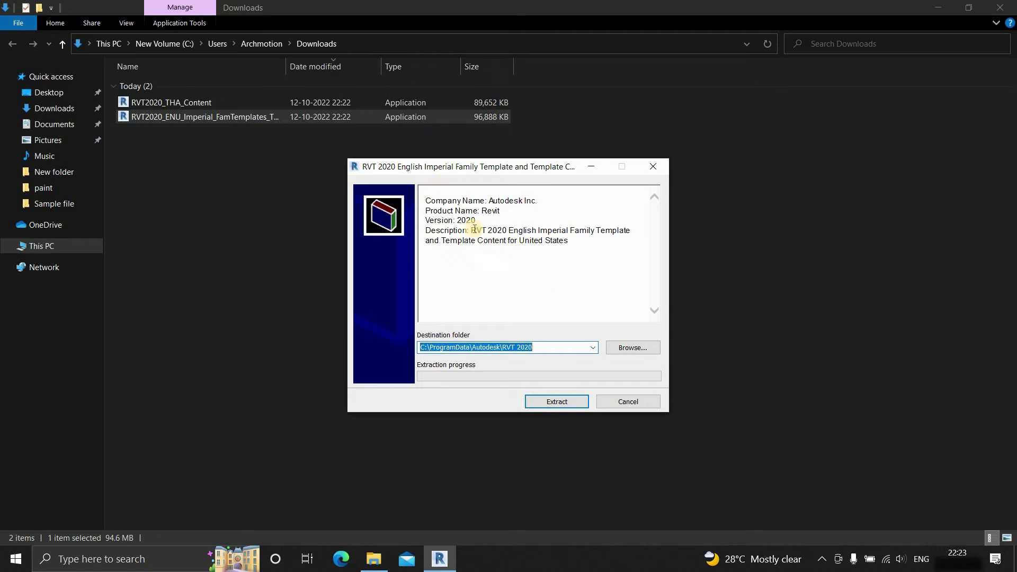
Extract the Imperial templates, keeping the default destination after browsing the folder tree
click(630, 349)
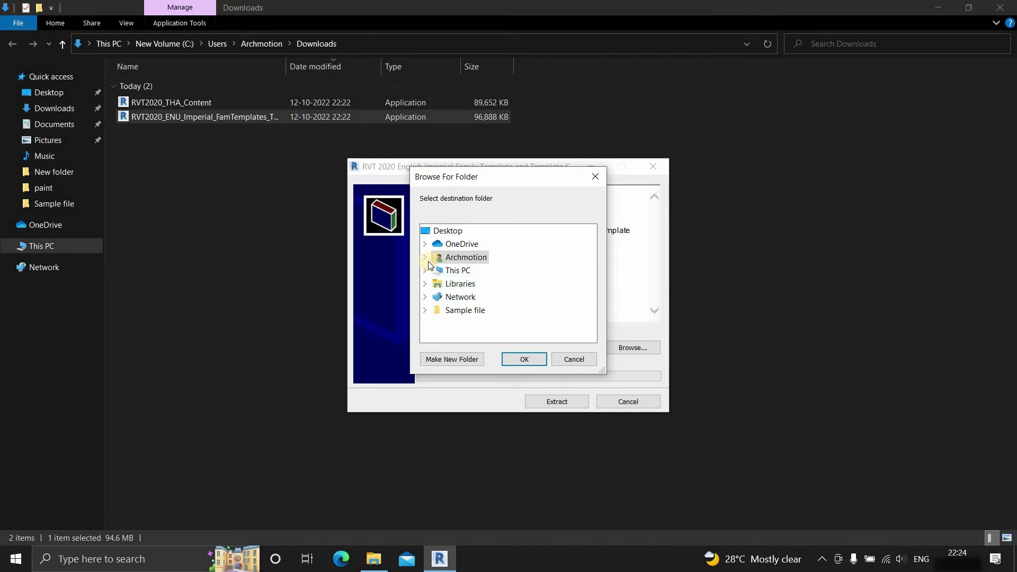
click(426, 260)
scroll(454, 329, down, 1)
scroll(454, 329, up, 2)
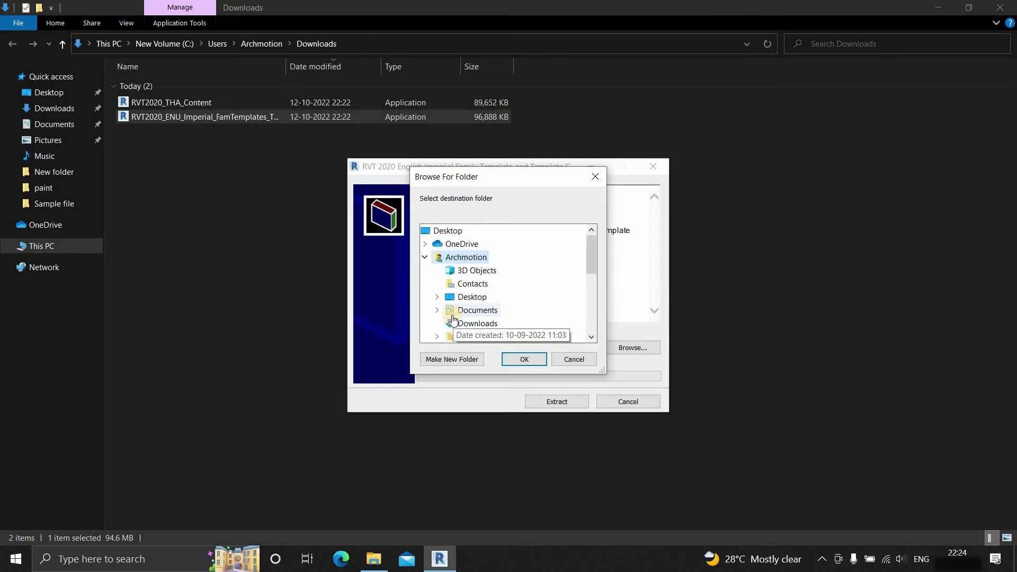
scroll(458, 288, down, 1)
click(566, 360)
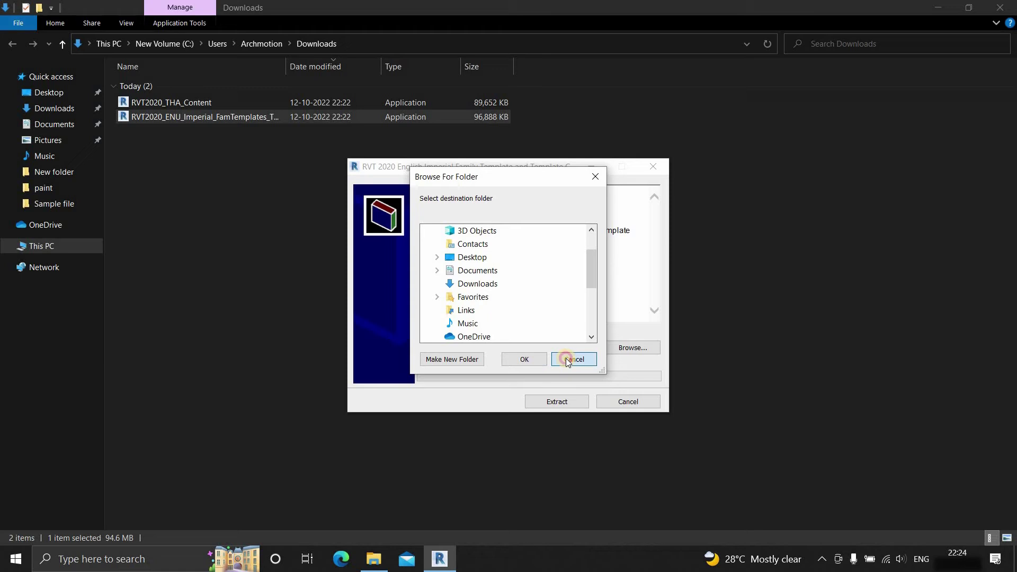
click(560, 403)
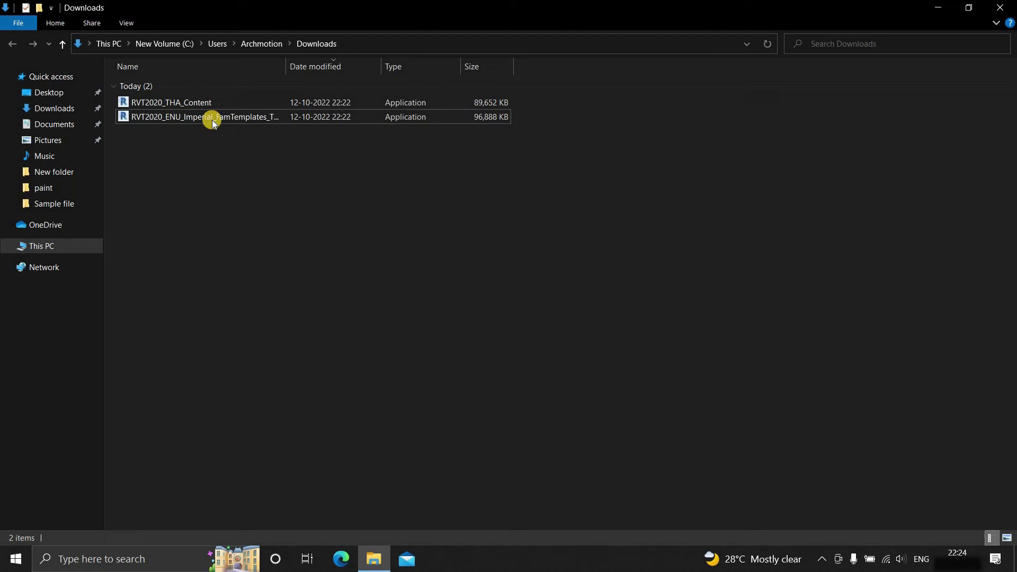
Extract RVT2020_THA_Content into C:\ProgramData\Autodesk\RVT 2020, then return to Revit
double_click(214, 103)
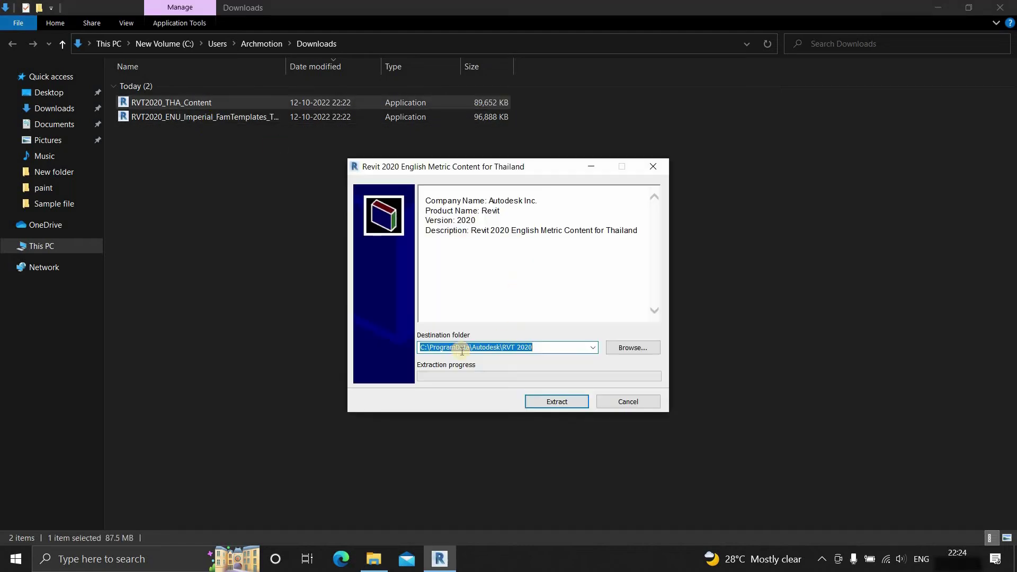
click(633, 348)
click(525, 359)
click(561, 401)
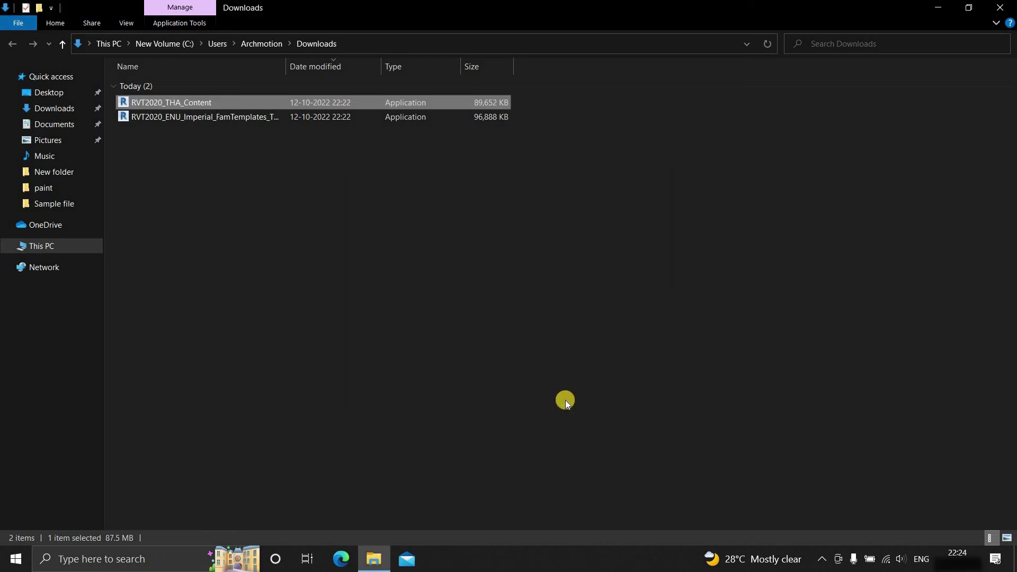
click(1000, 7)
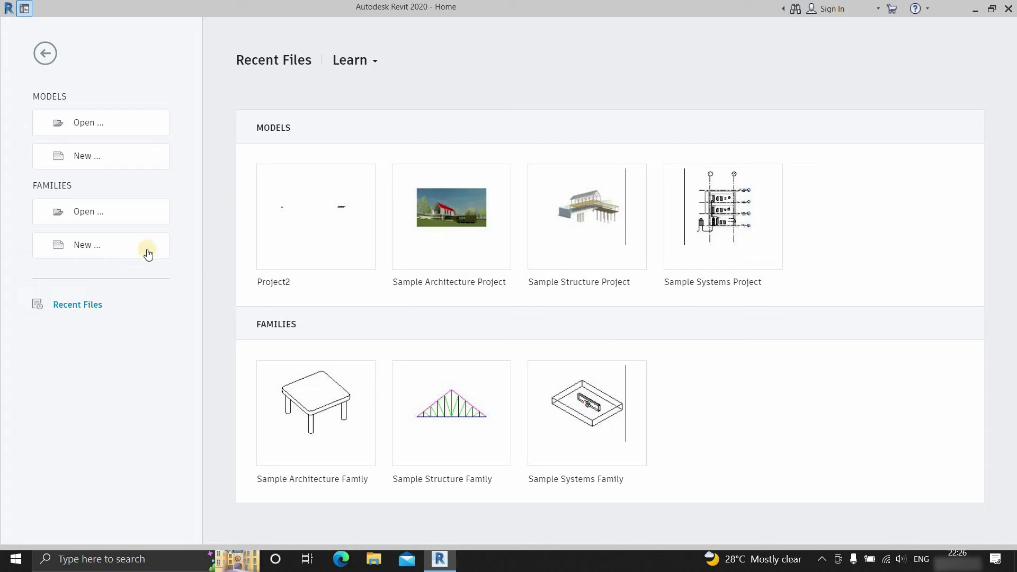
Create Project1 from the DefaultMetric project template
click(81, 157)
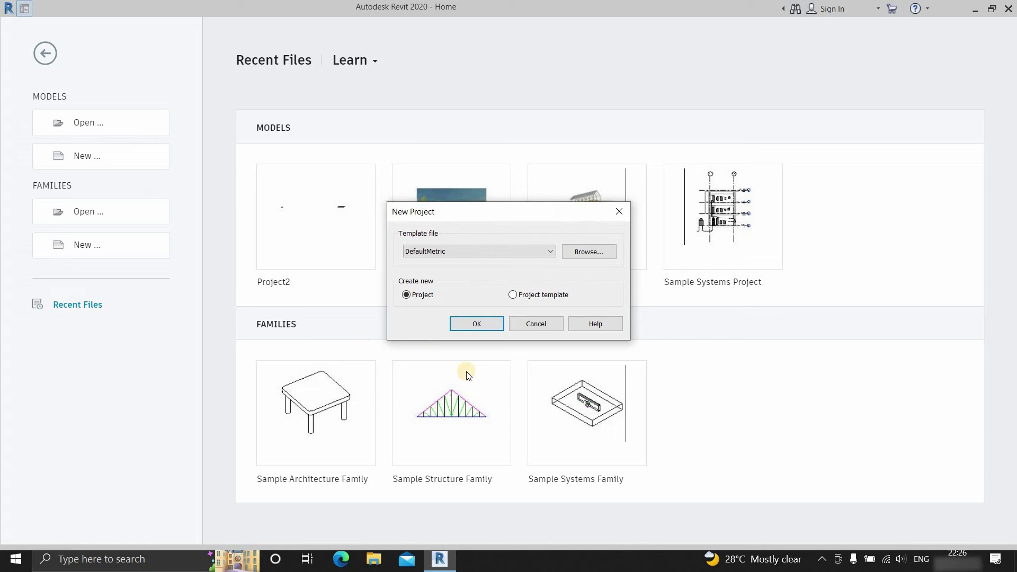
click(486, 323)
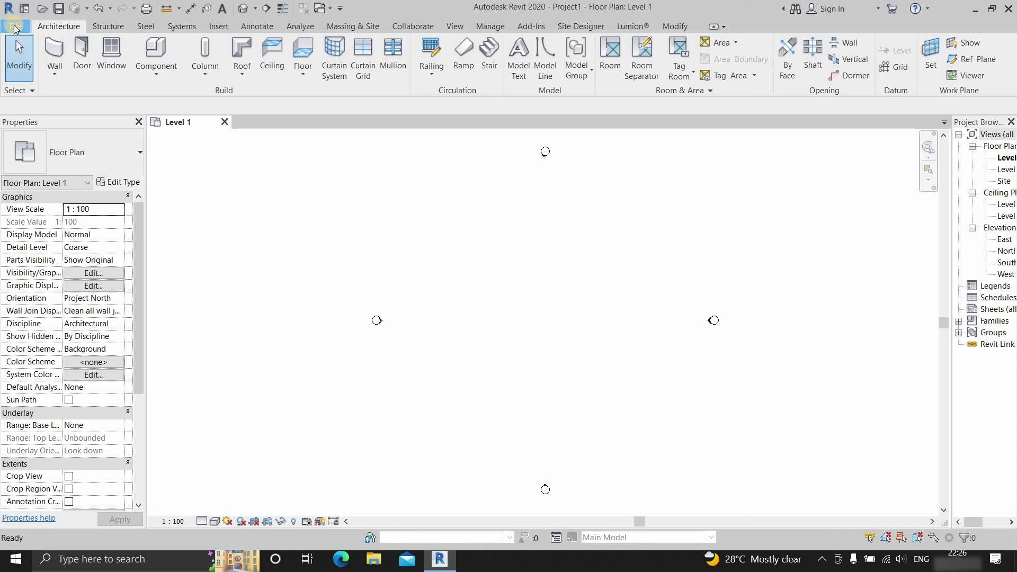
click(15, 27)
click(210, 364)
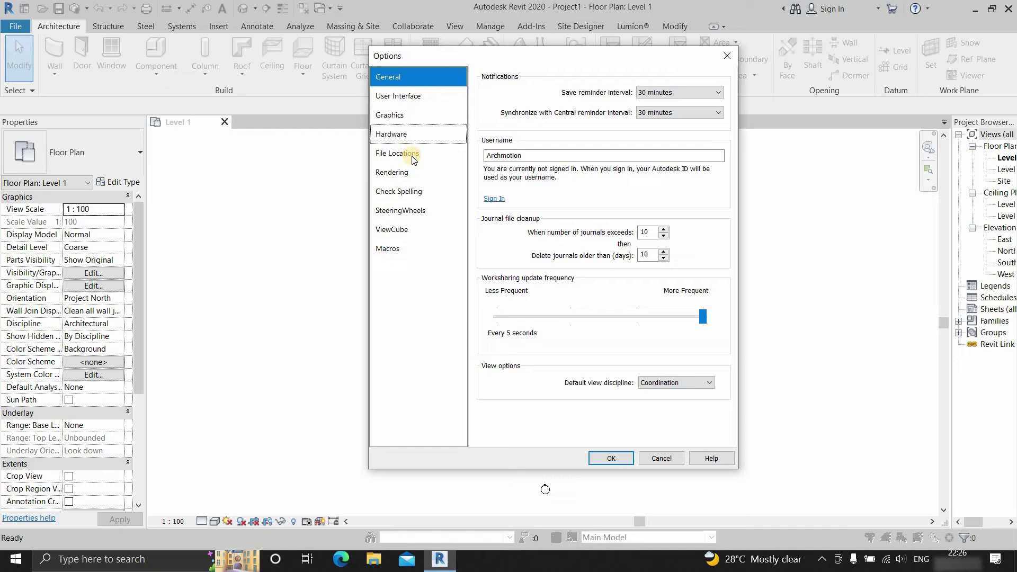
click(413, 158)
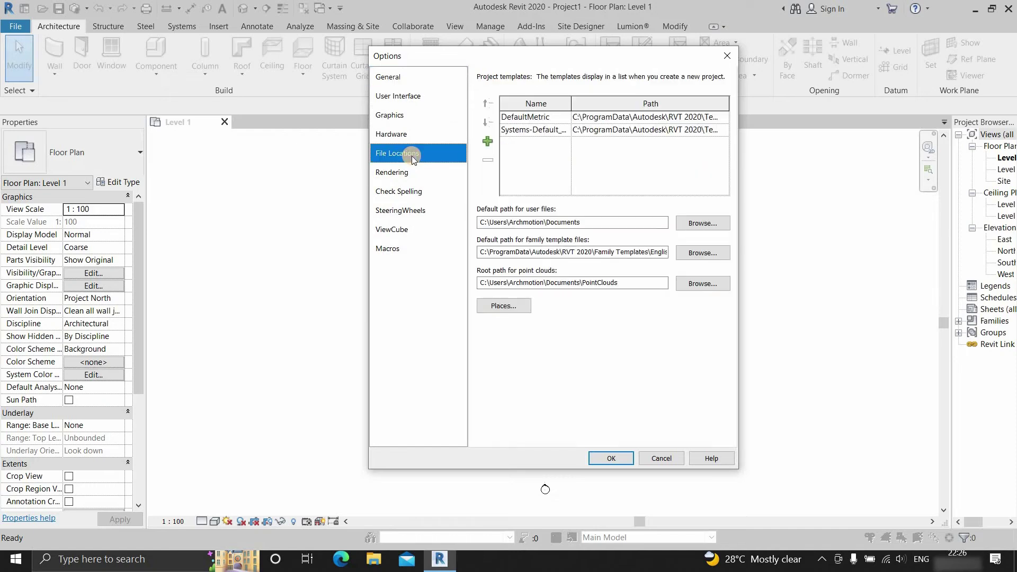
click(487, 140)
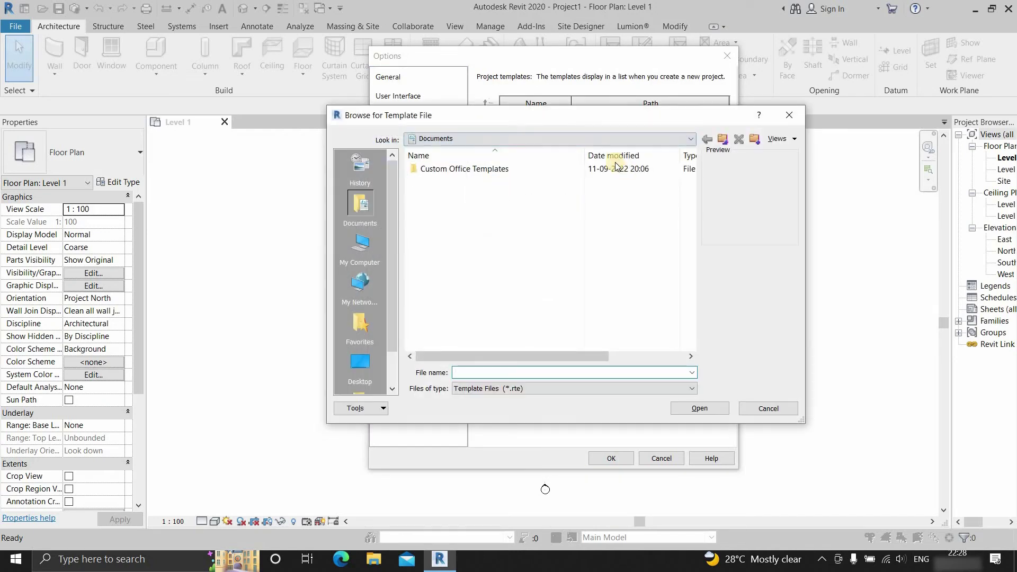
click(556, 138)
click(461, 168)
scroll(474, 290, down, 2)
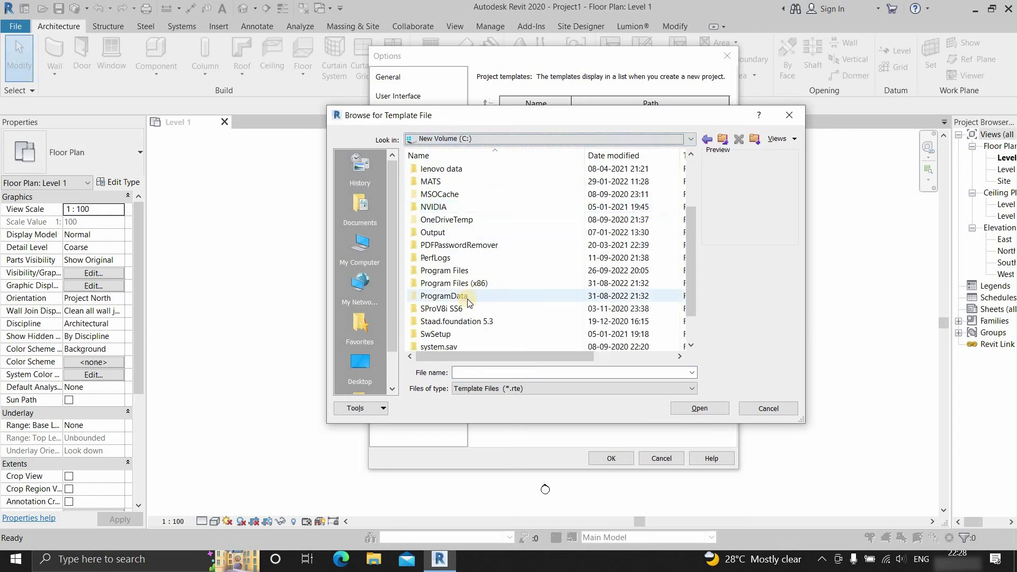
double_click(468, 297)
double_click(470, 207)
scroll(474, 291, down, 3)
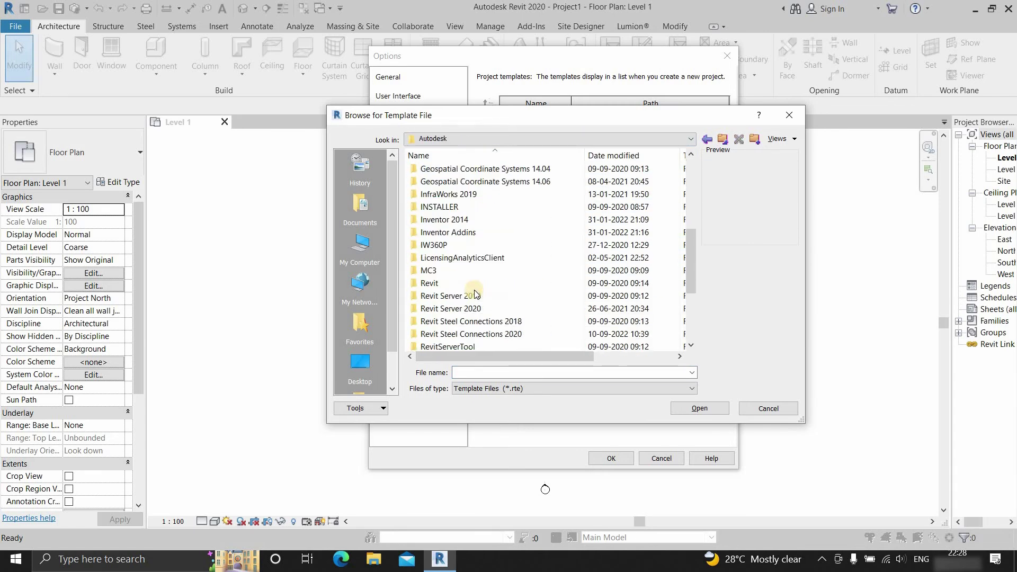
scroll(475, 289, down, 3)
double_click(458, 269)
double_click(460, 219)
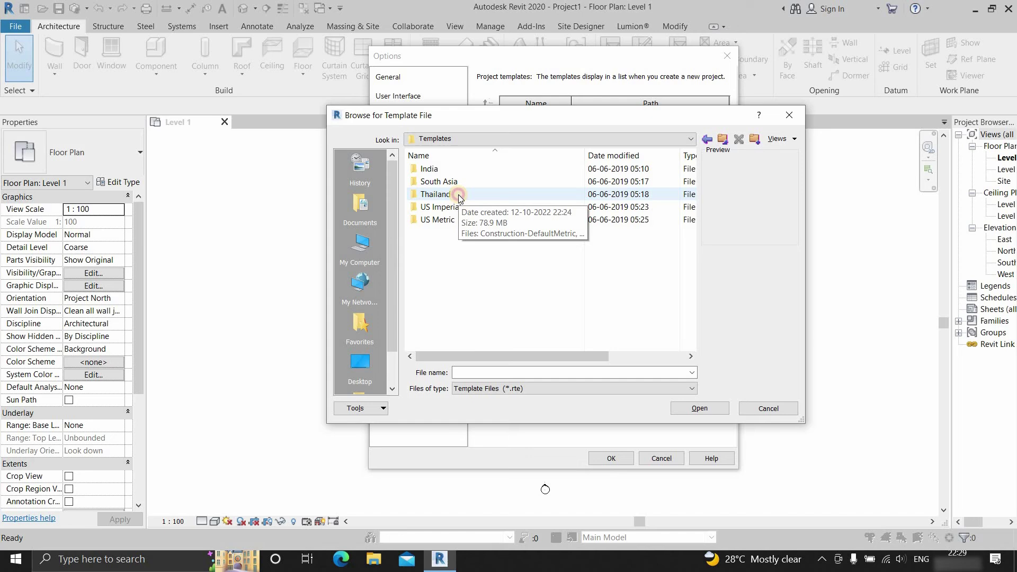
double_click(459, 195)
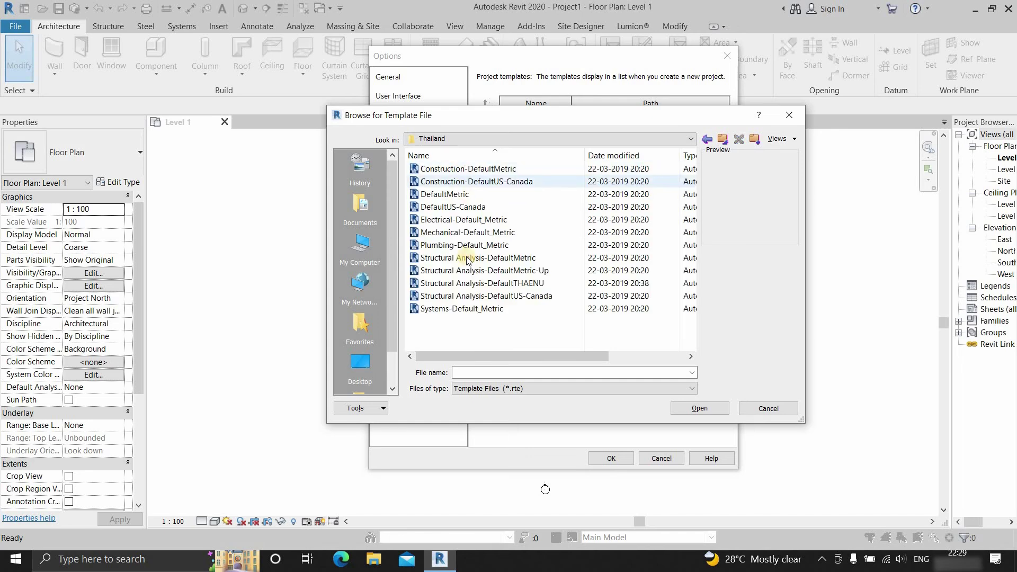
click(772, 409)
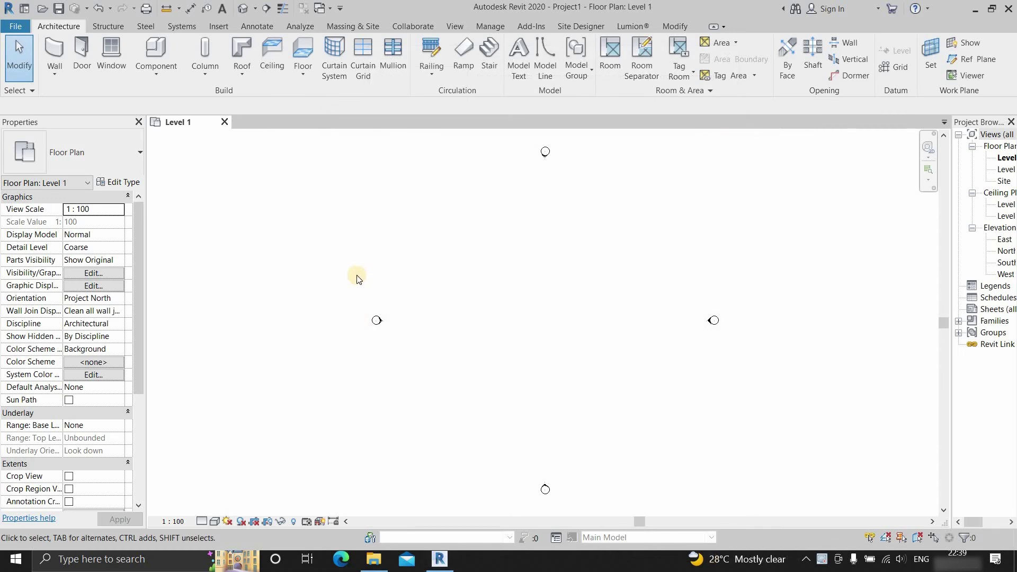
Start Place a Component with M_Desk and open Load Family
click(149, 77)
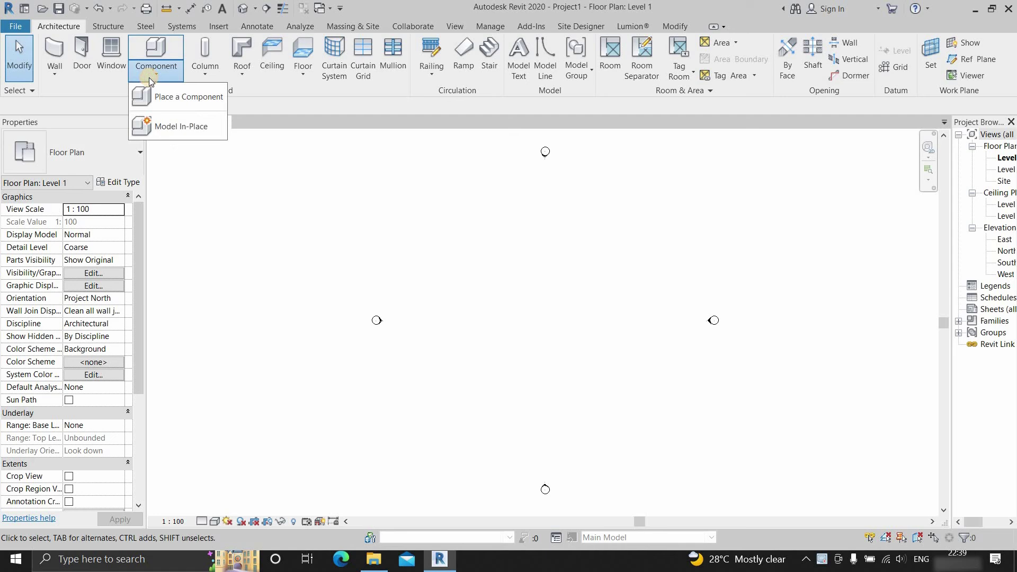
click(180, 103)
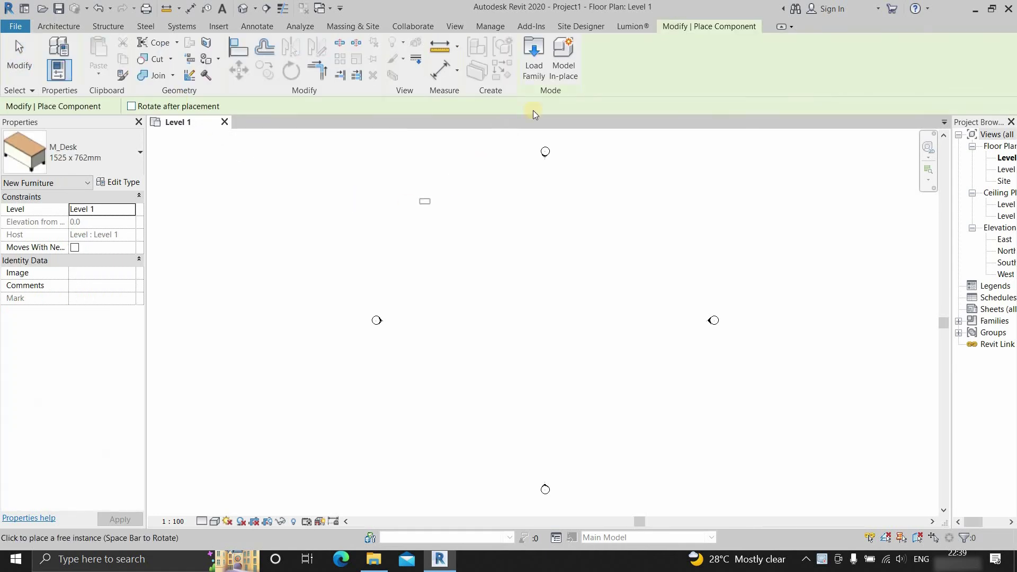
click(531, 64)
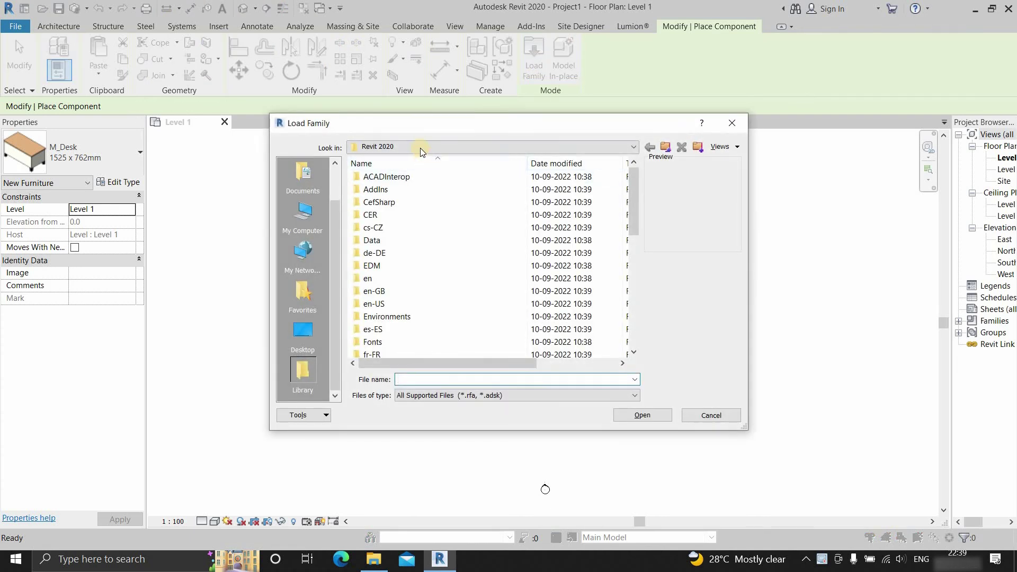
Browse drive C: to the ProgramData\Autodesk\RVT 2020 folder
click(422, 148)
click(423, 181)
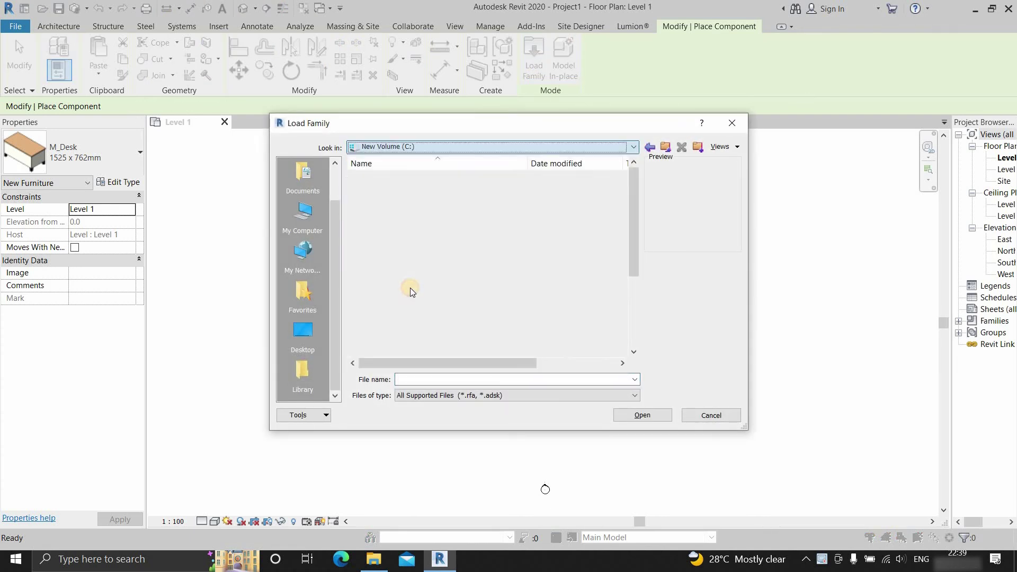
scroll(411, 292, down, 3)
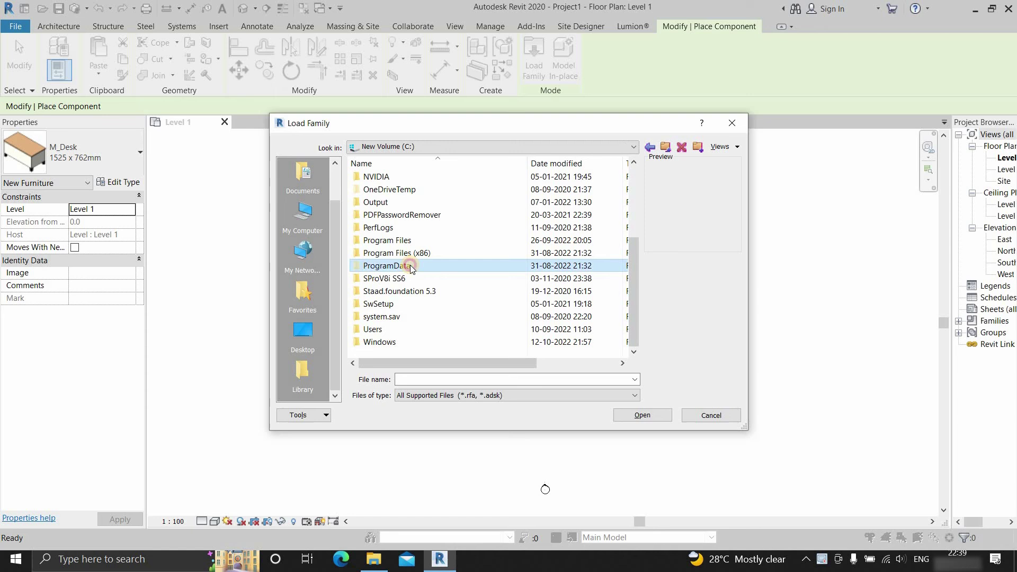
double_click(409, 266)
double_click(380, 215)
scroll(422, 298, down, 2)
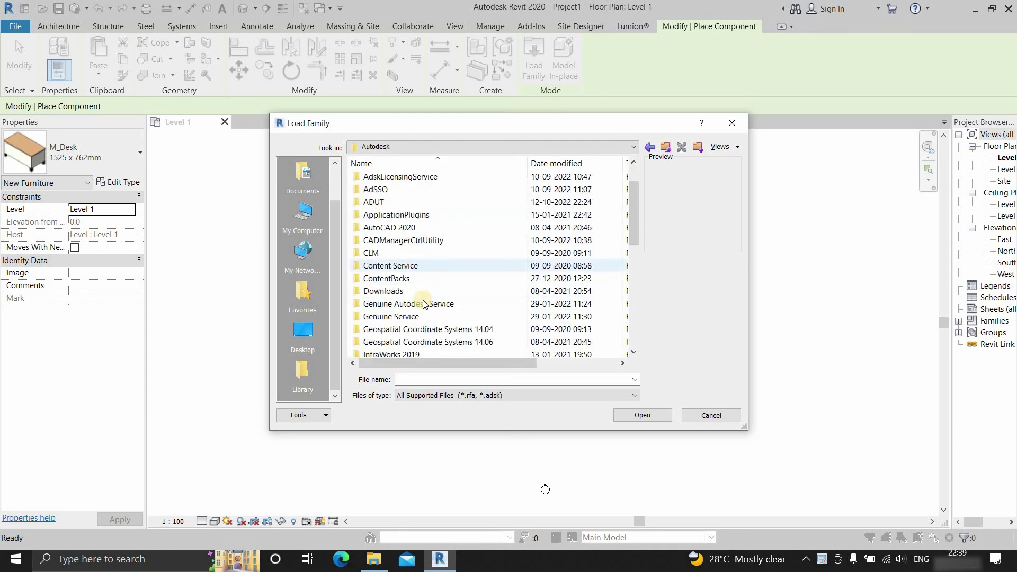
scroll(424, 303, down, 3)
scroll(424, 303, down, 1)
scroll(418, 306, down, 2)
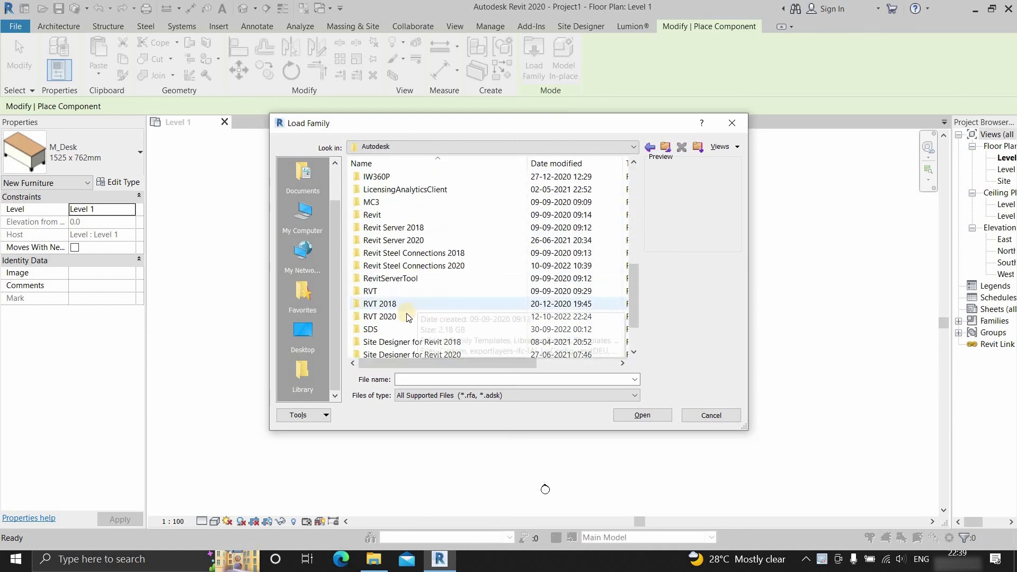
click(406, 316)
double_click(406, 316)
Open Libraries\Thailand\Structural Columns\Steel\Thailand Specific and select Rectangular and Square Hollow Sections-Column
click(411, 203)
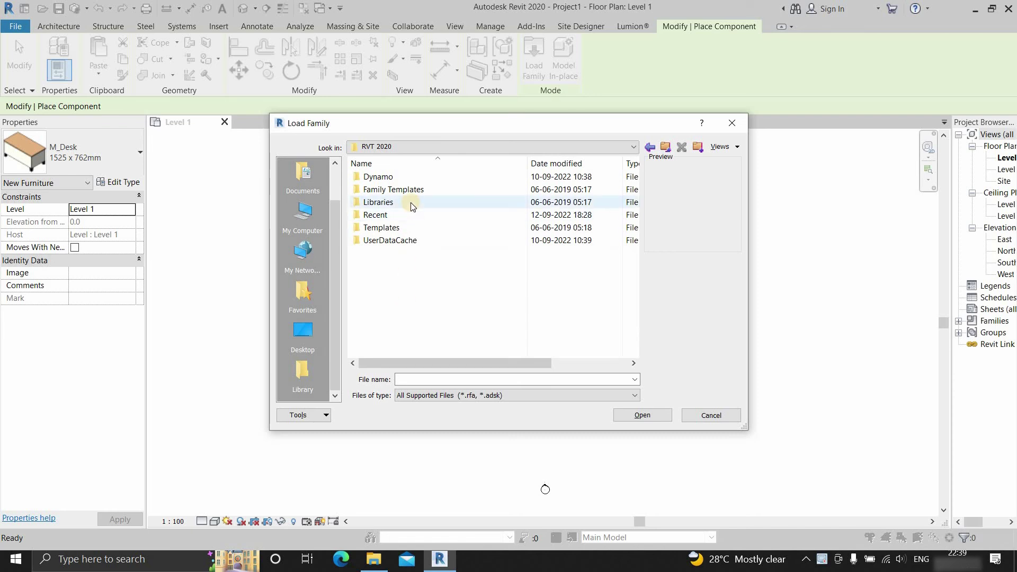
double_click(411, 203)
double_click(412, 203)
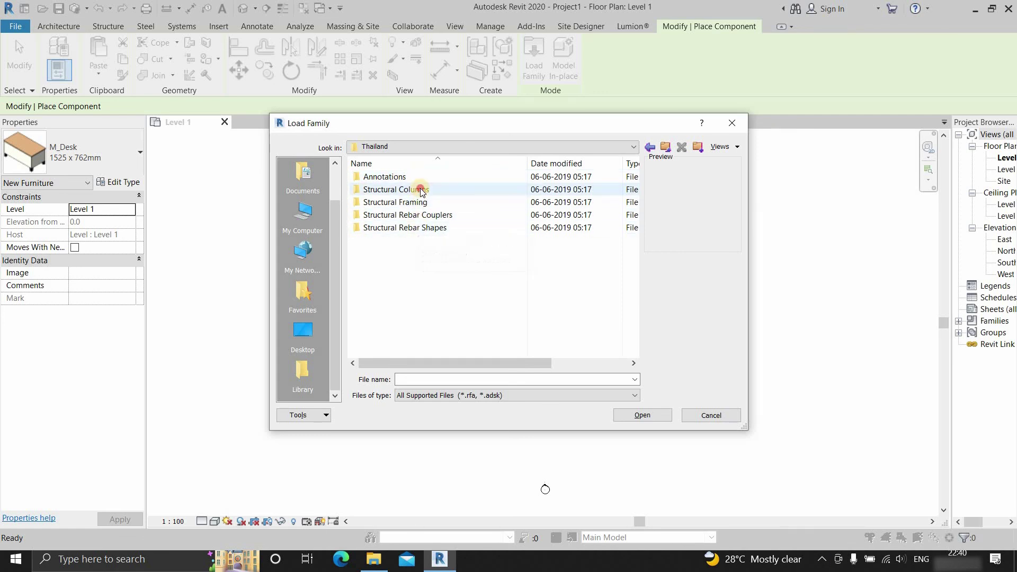
double_click(418, 189)
double_click(416, 180)
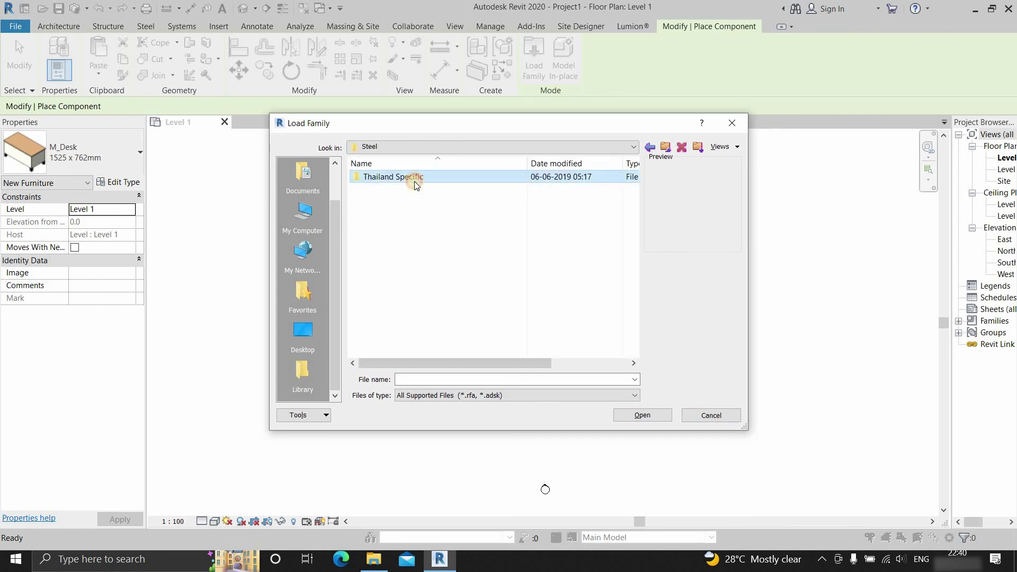
double_click(414, 182)
click(414, 181)
click(407, 218)
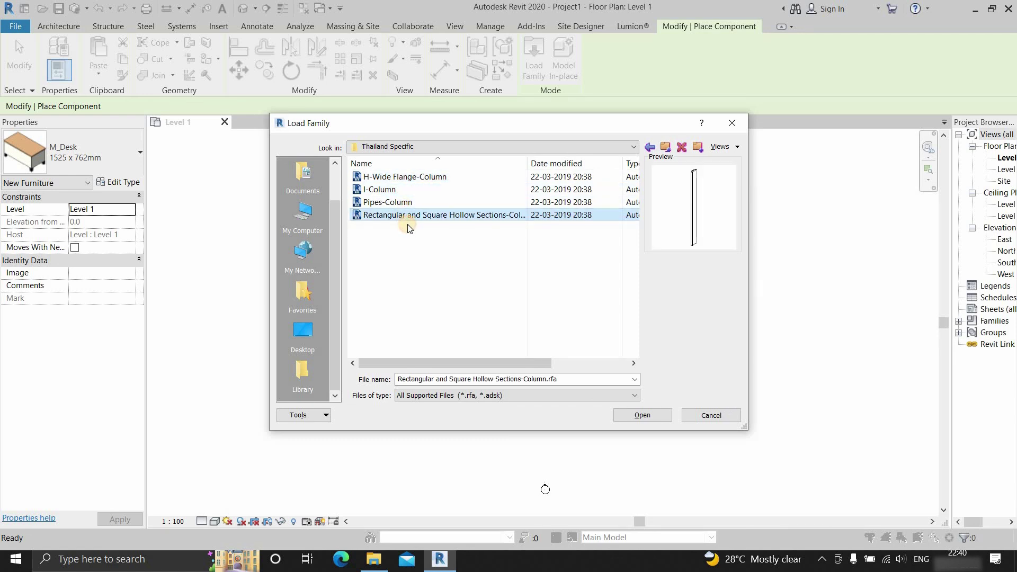